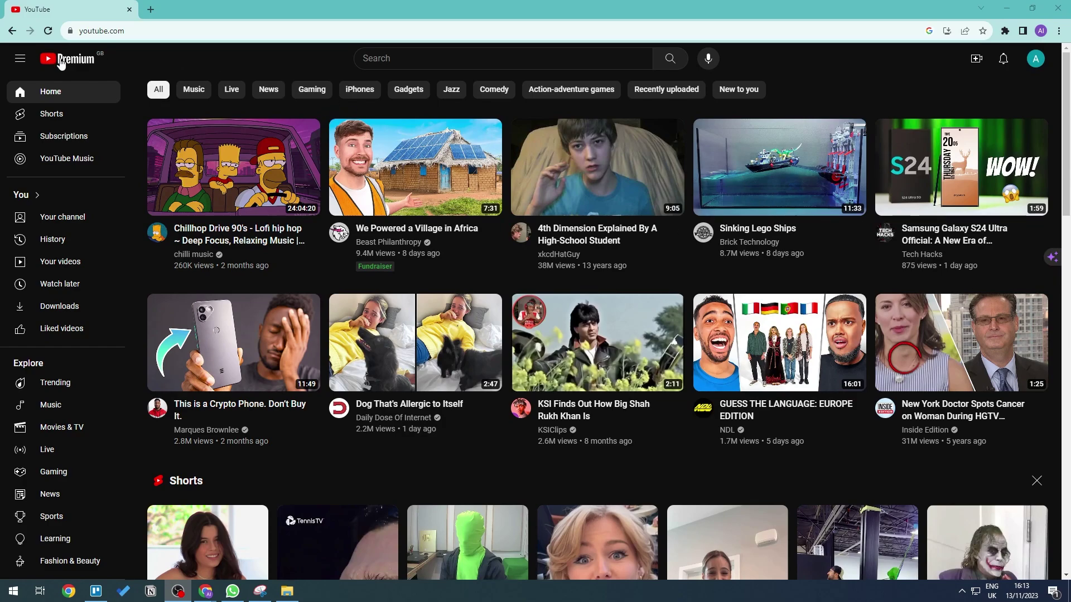
Step: Download 'We Powered a Village in Africa' from its thumbnail options on the home feed
left_click(66, 60)
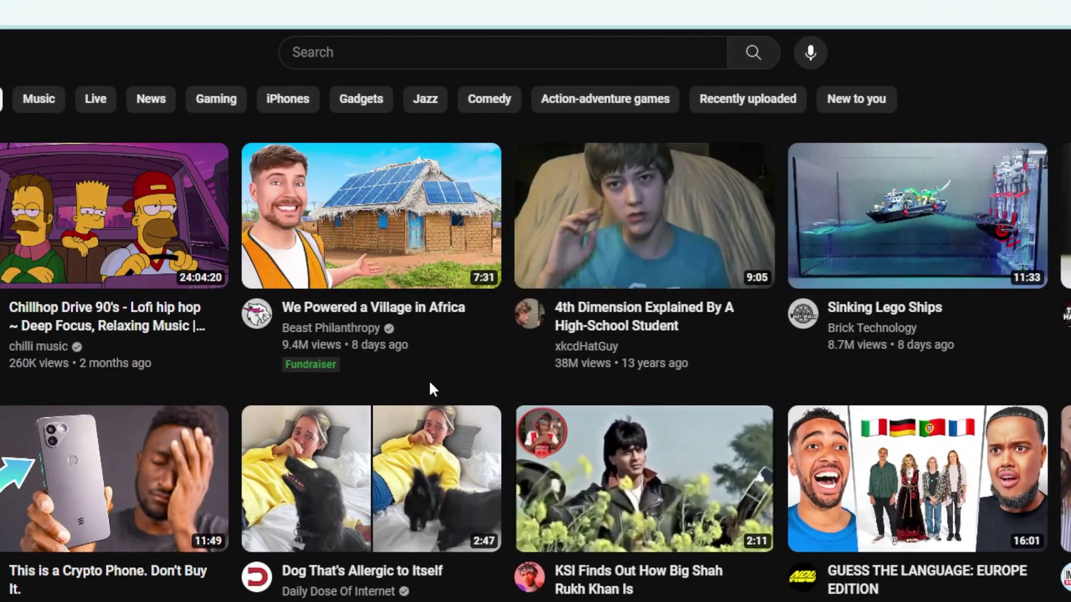
mouse_move(415, 197)
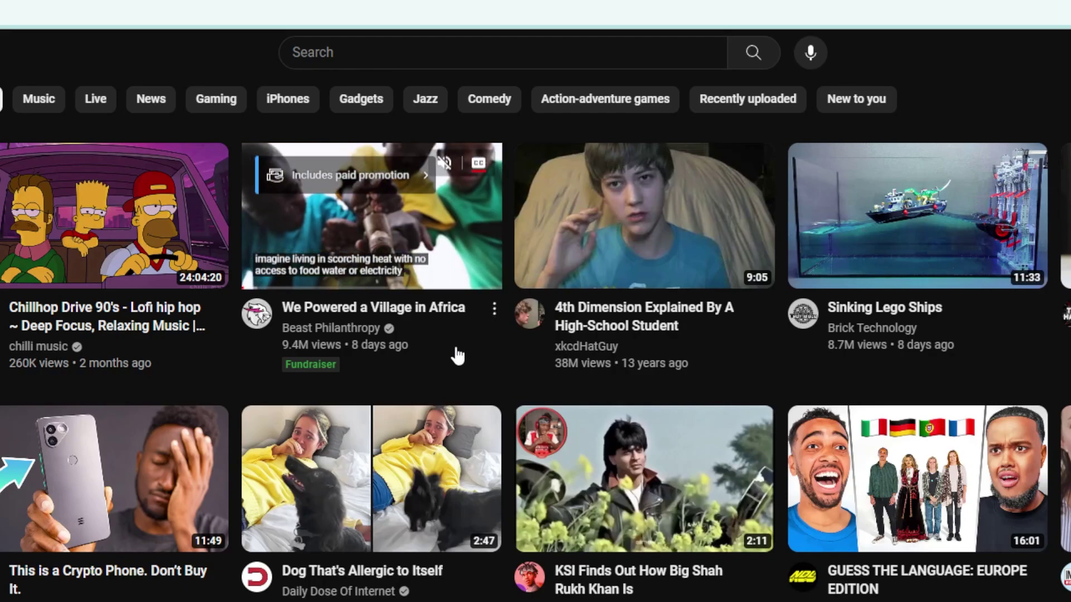
left_click(495, 309)
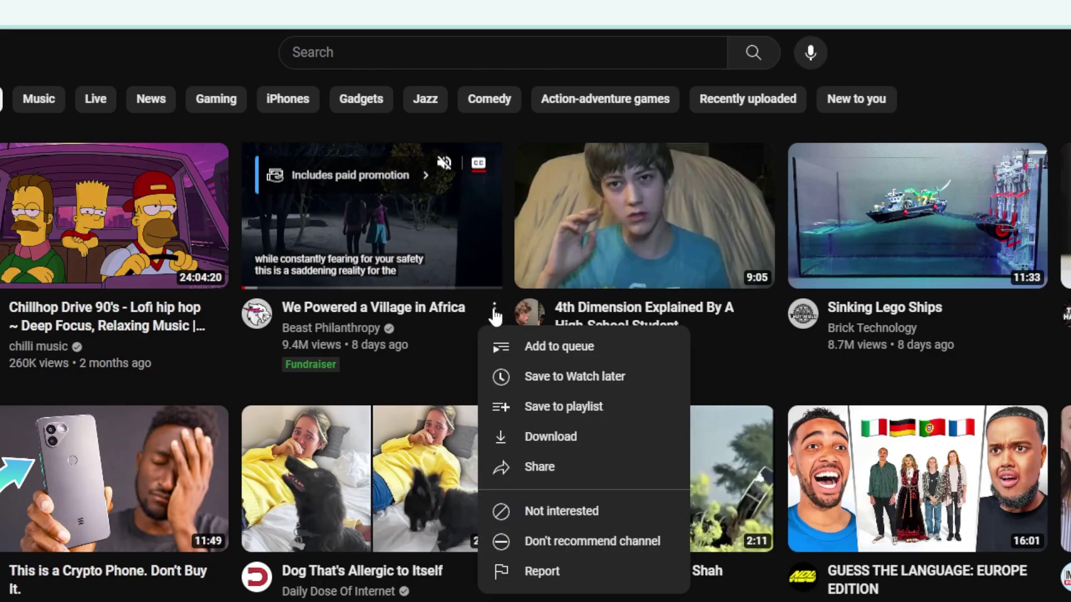
scroll(586, 419, "down", 1)
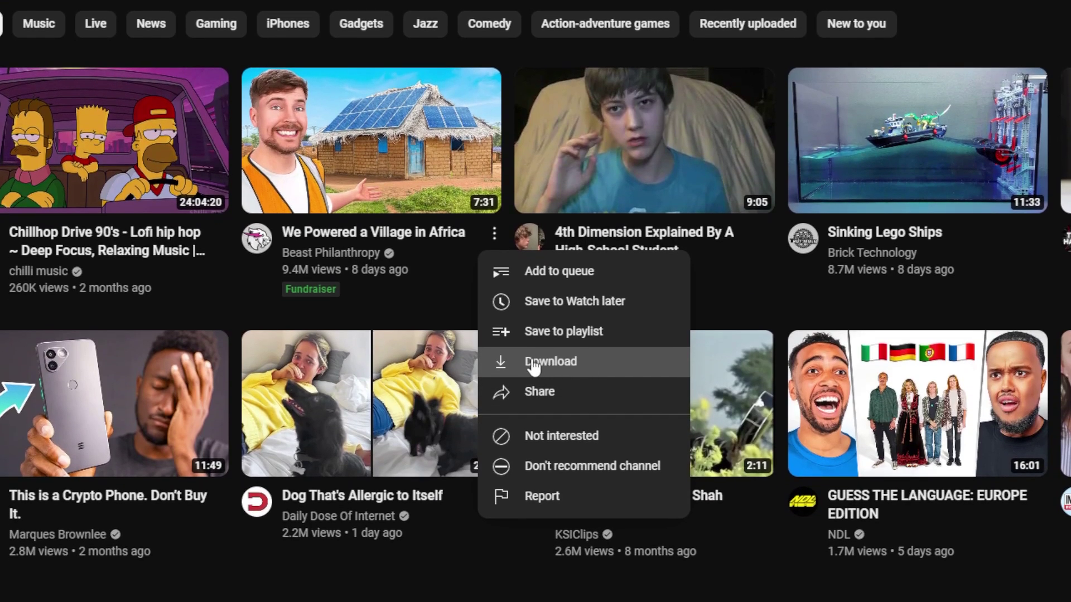
left_click(577, 368)
mouse_move(637, 402)
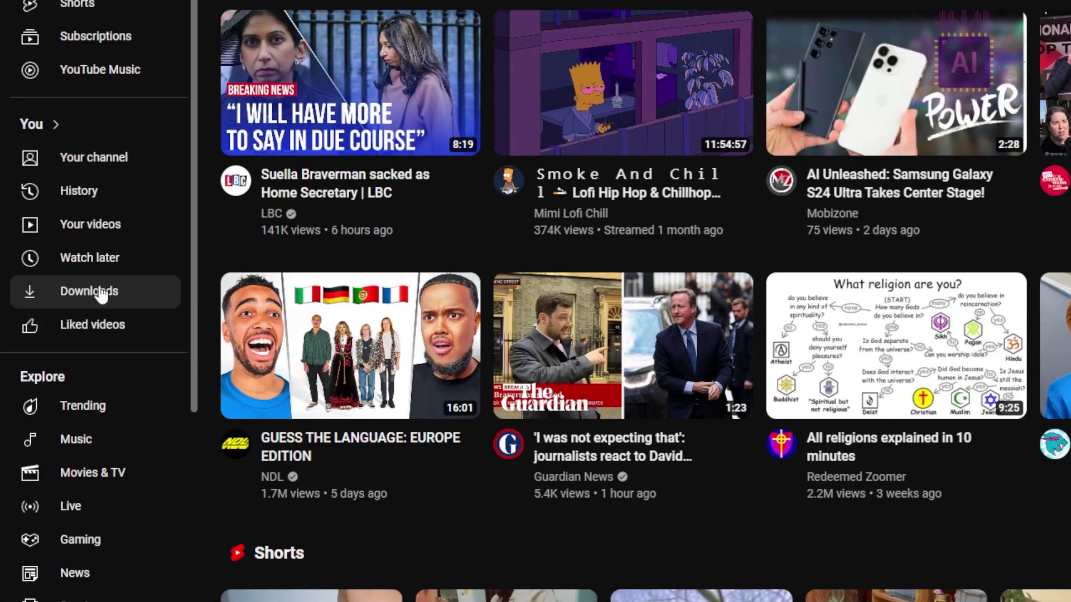
Step: Go to the Downloads list where the village video shows as Downloaded
left_click(88, 291)
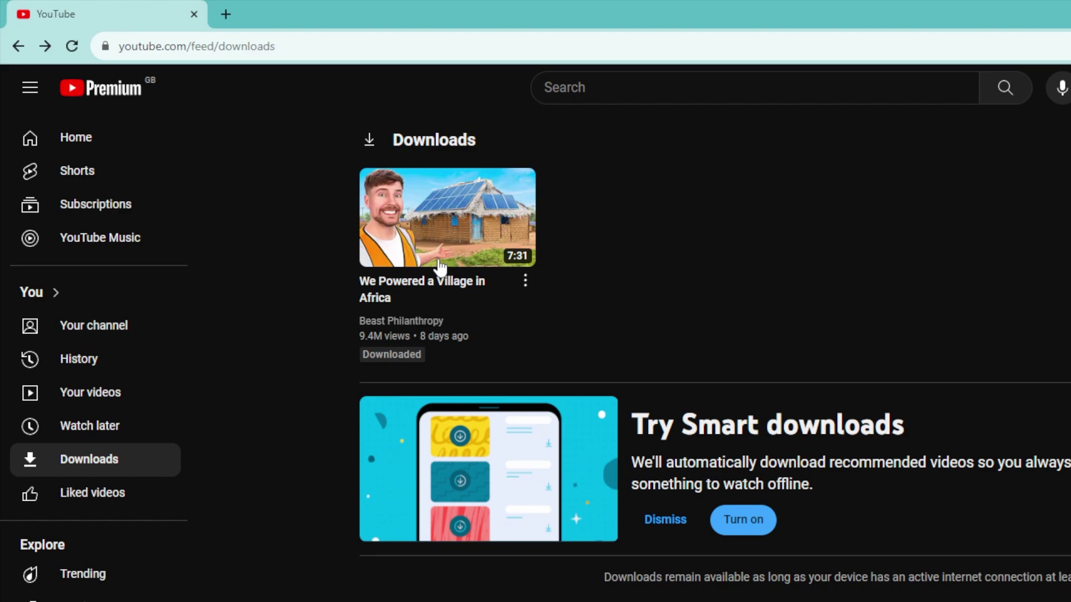
Step: Remove the village video via Remove from downloads, leaving the list empty
left_click(525, 283)
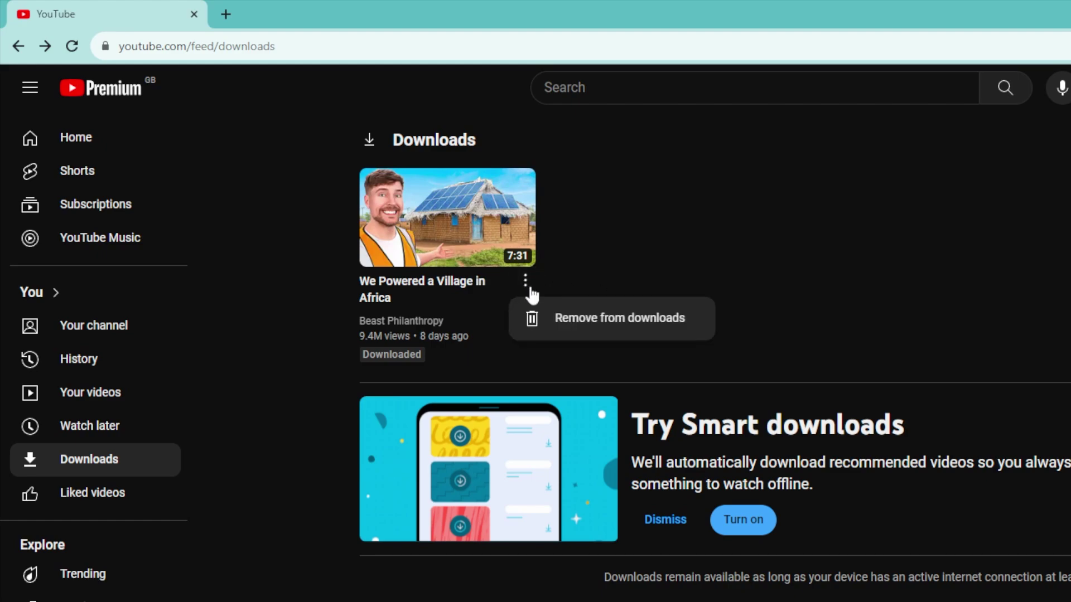
left_click(595, 326)
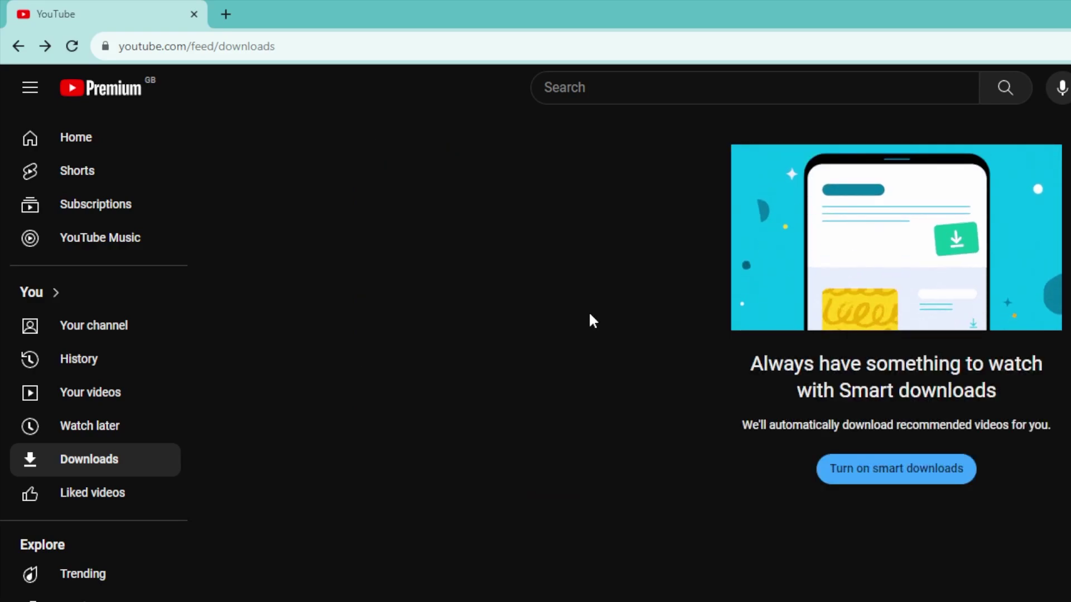